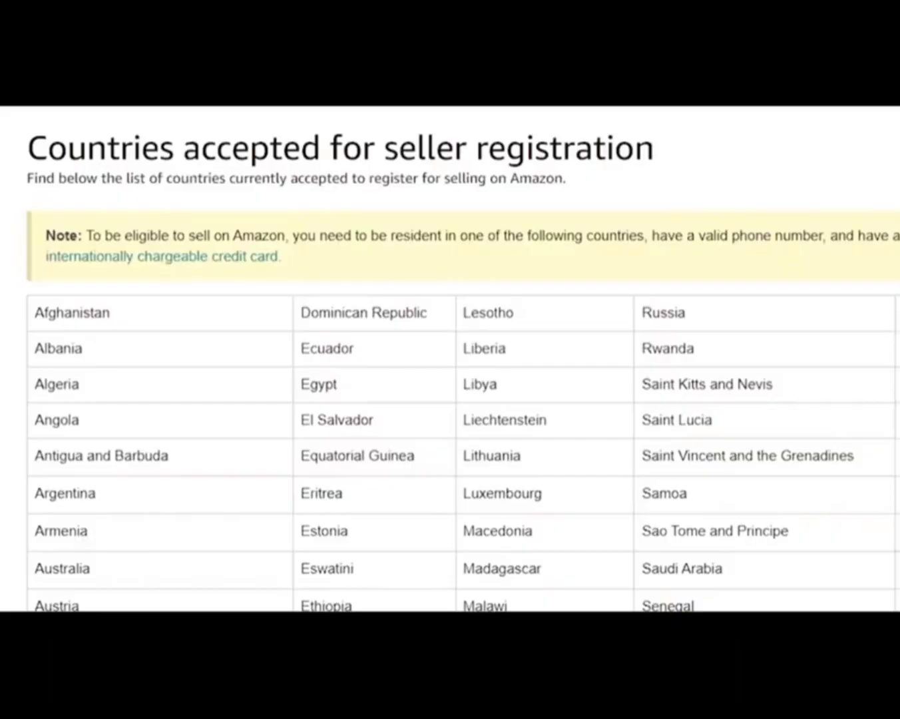
Check that Pakistan is in the accepted countries table, then search Google for 'amazon seller acc'.
scroll(450, 366, down, 5)
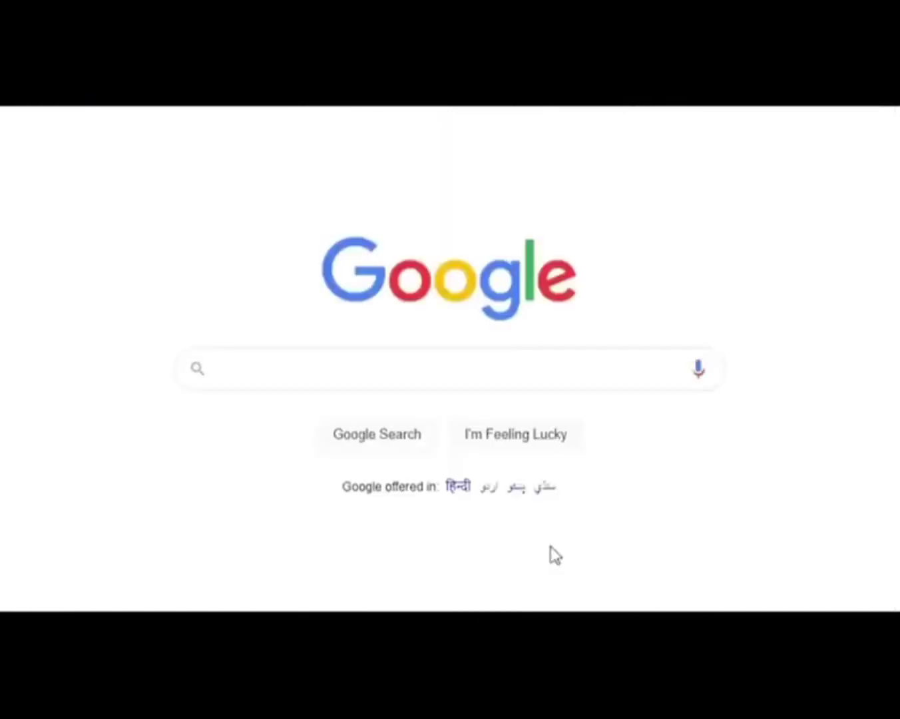
click(388, 378)
text(amazon sell)
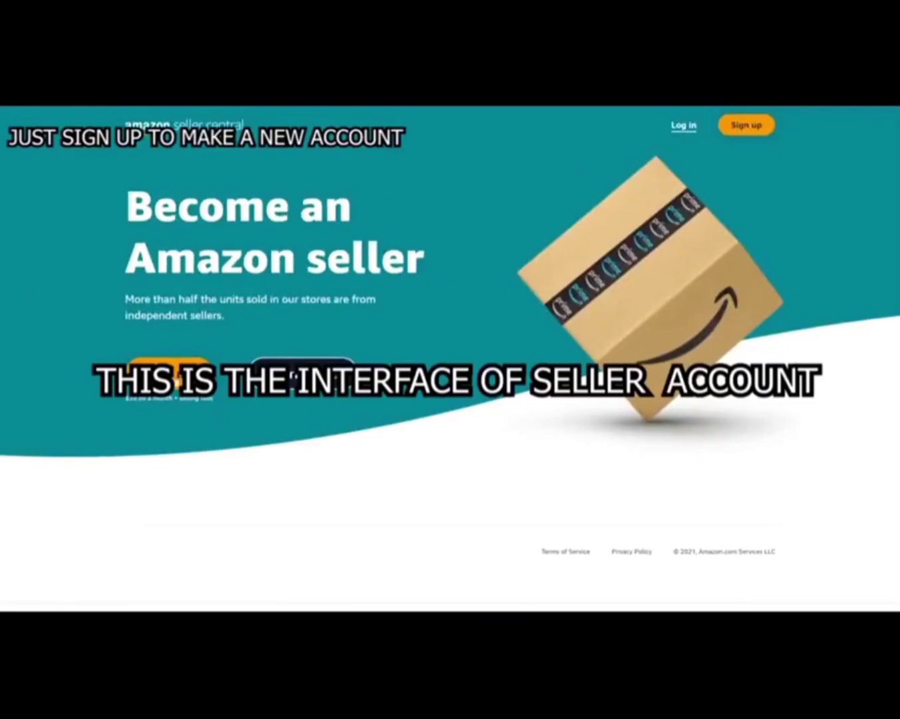
Create a new Amazon account with name, email and password, verified by the emailed one-time password.
click(169, 374)
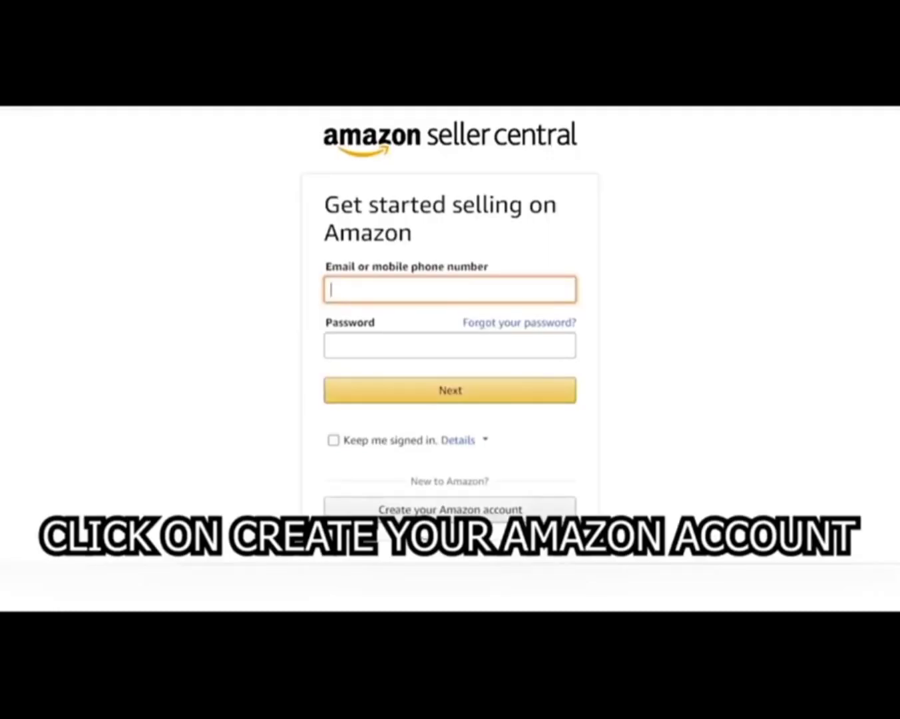
click(483, 509)
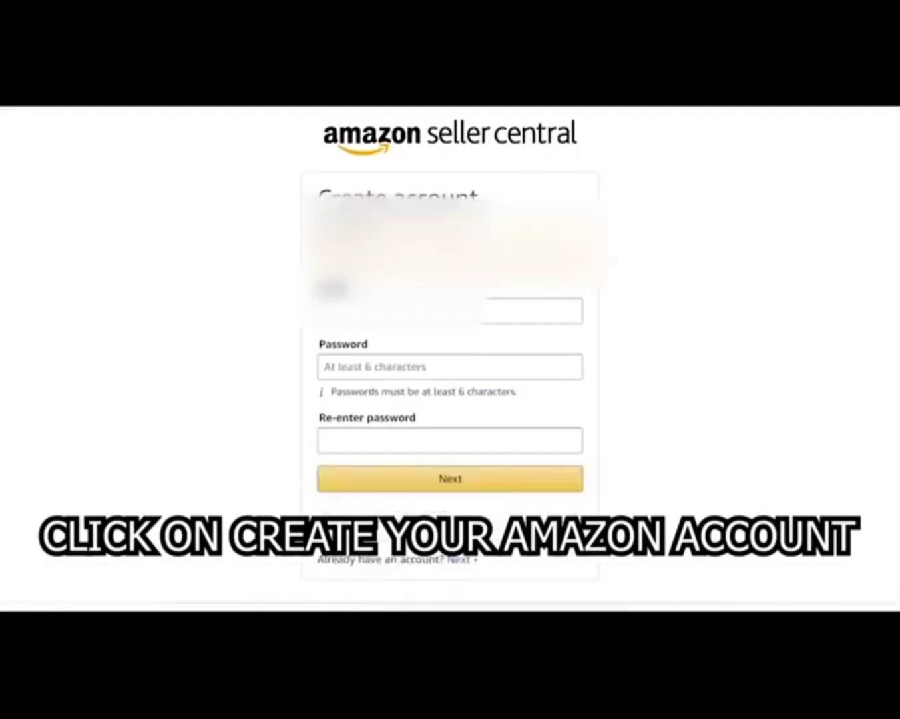
click(450, 309)
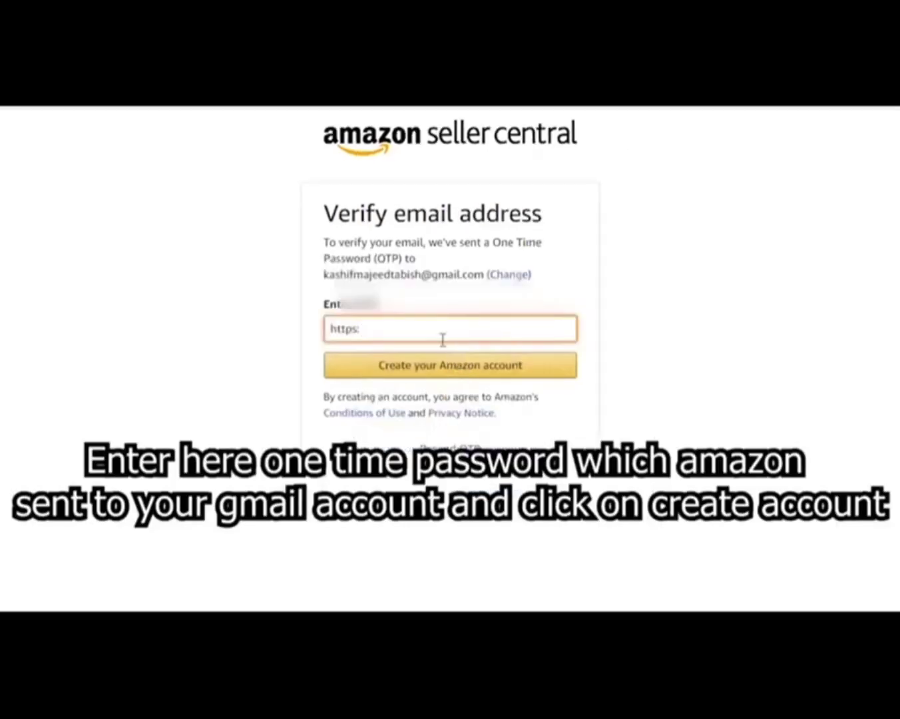
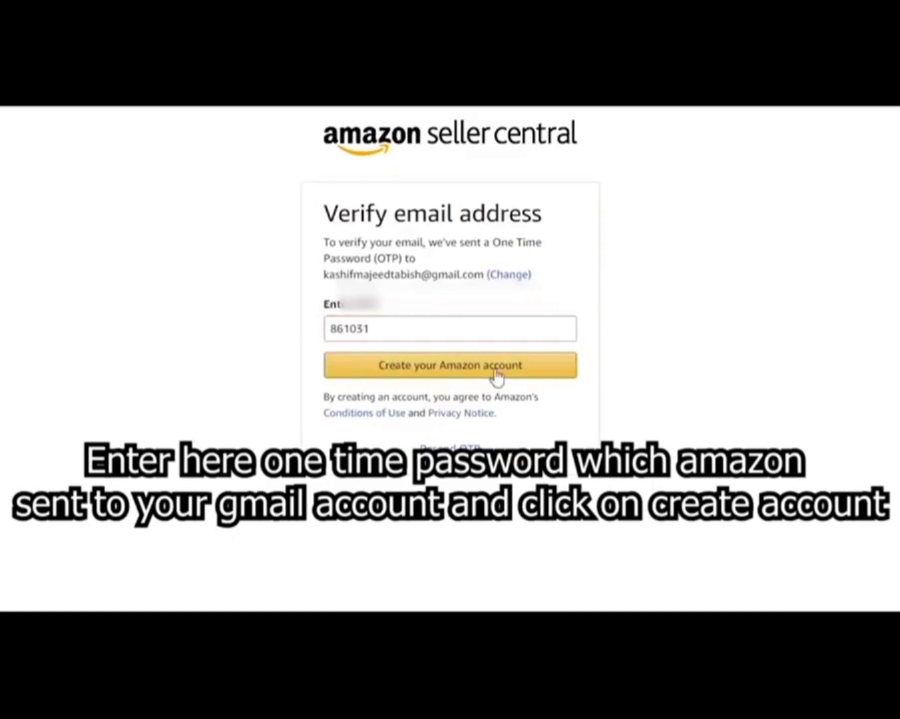
click(493, 367)
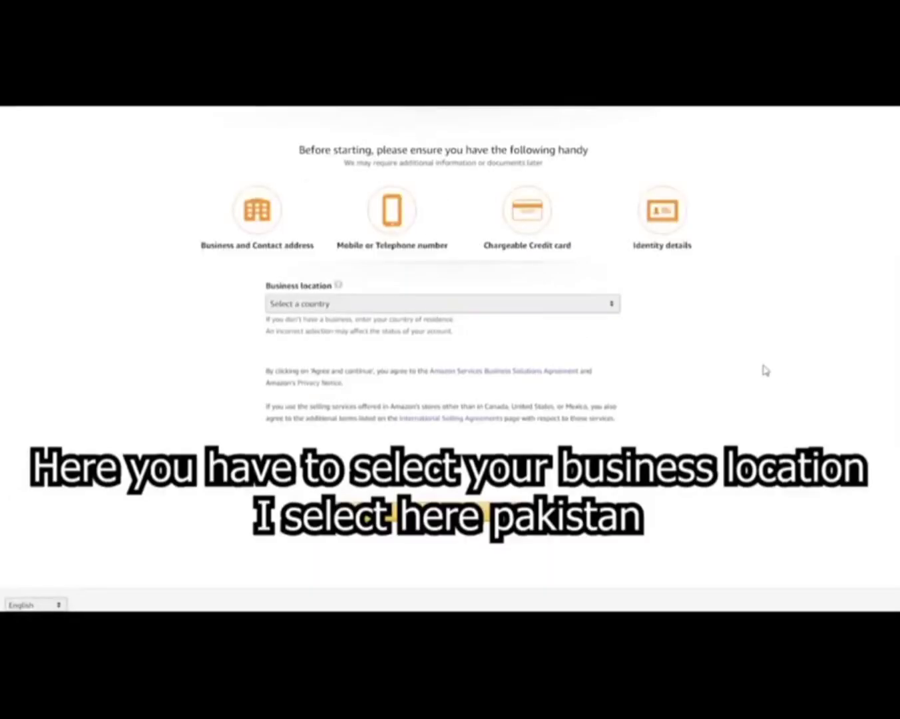
Set the business location to Pakistan.
click(393, 306)
key(p)
scroll(320, 519, down, 1)
click(304, 501)
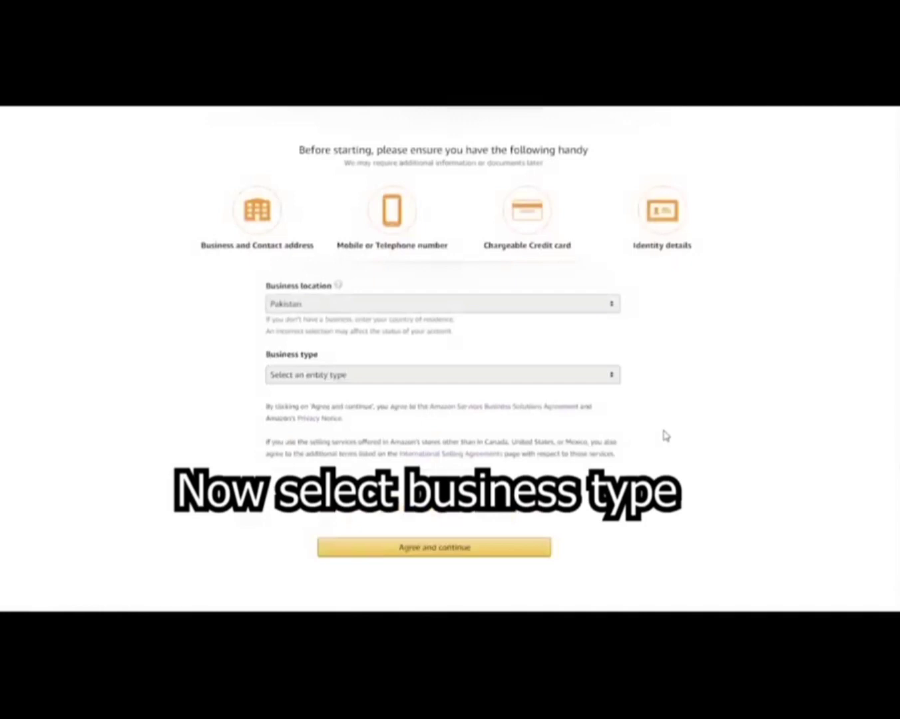
Choose 'None, I am an individual' as business type and autofill the seller's name.
click(414, 376)
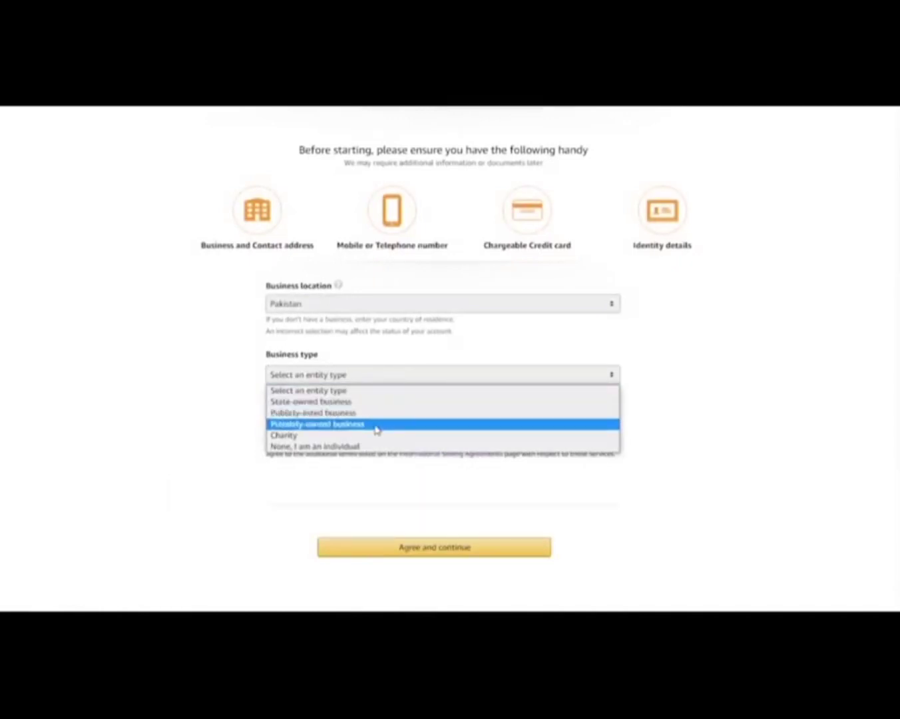
click(357, 445)
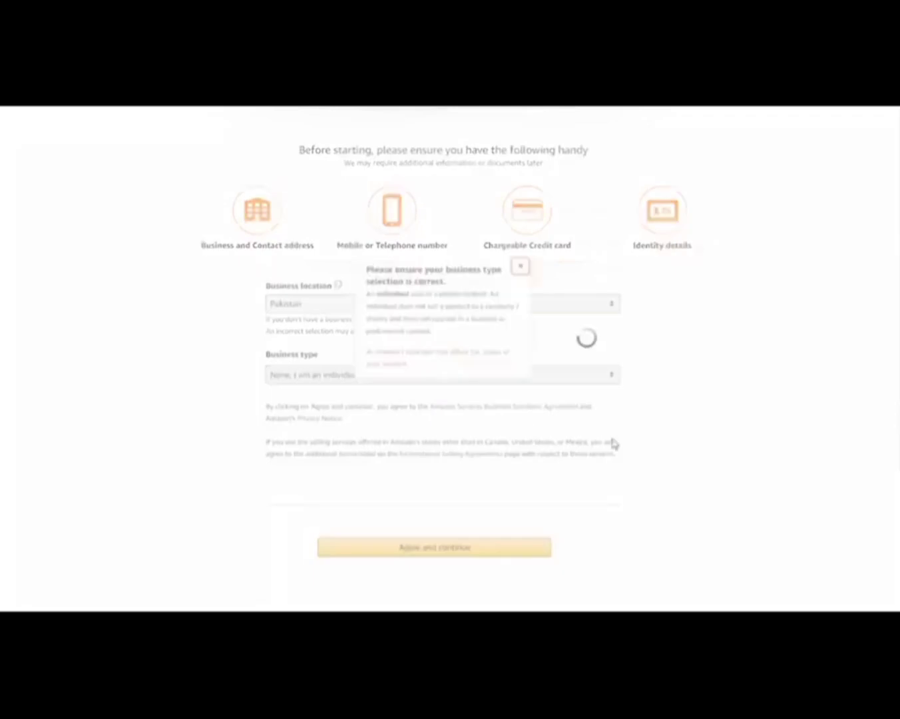
click(519, 266)
click(309, 418)
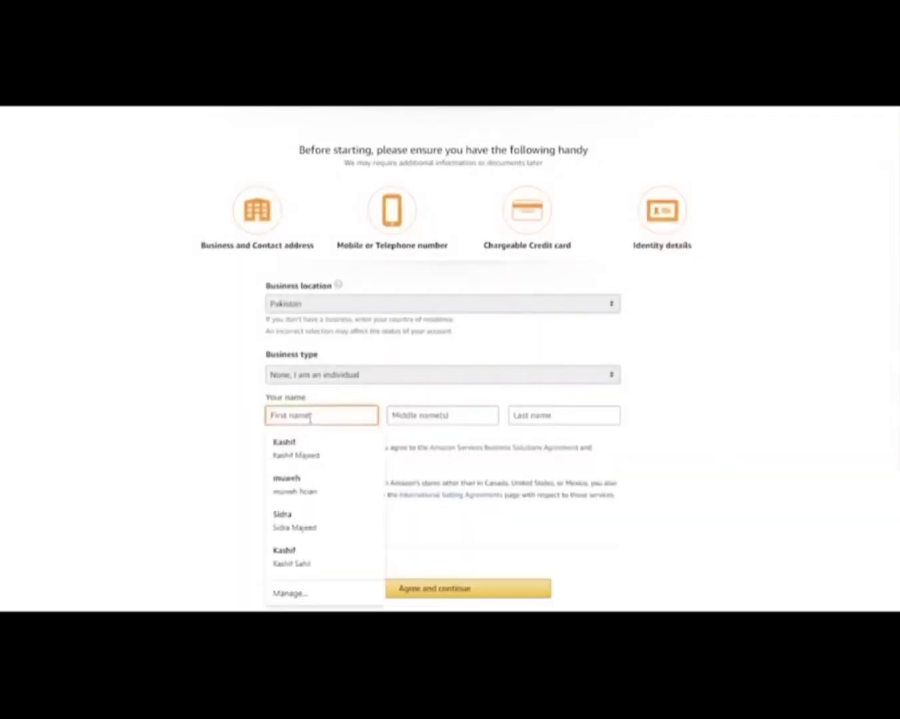
click(316, 438)
scroll(672, 475, down, 2)
scroll(670, 459, up, 2)
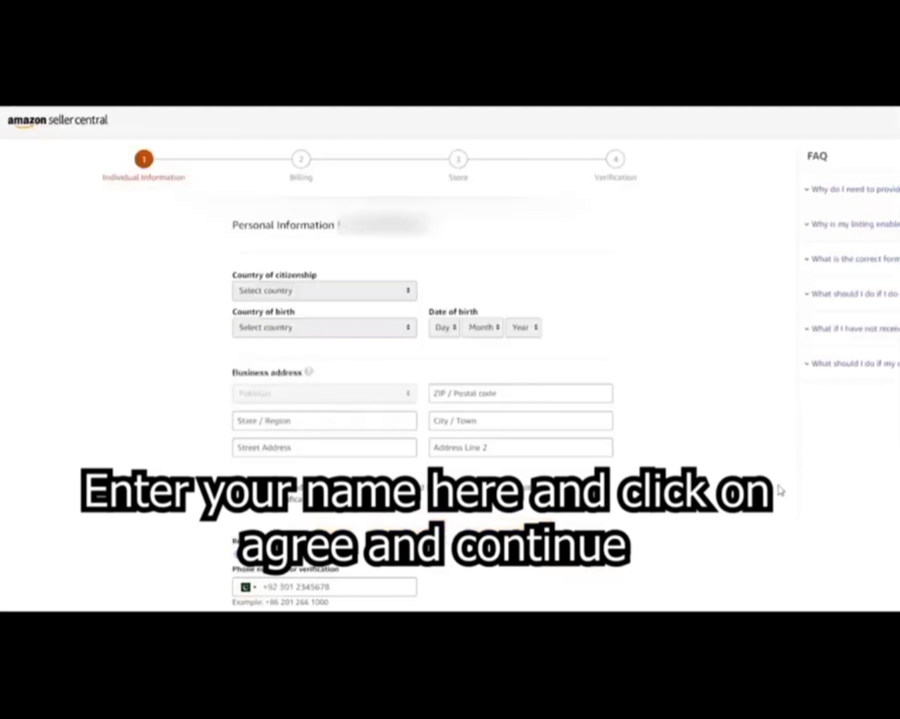
Set citizenship to Pakistan and enter the national ID number as proof of identity.
click(345, 295)
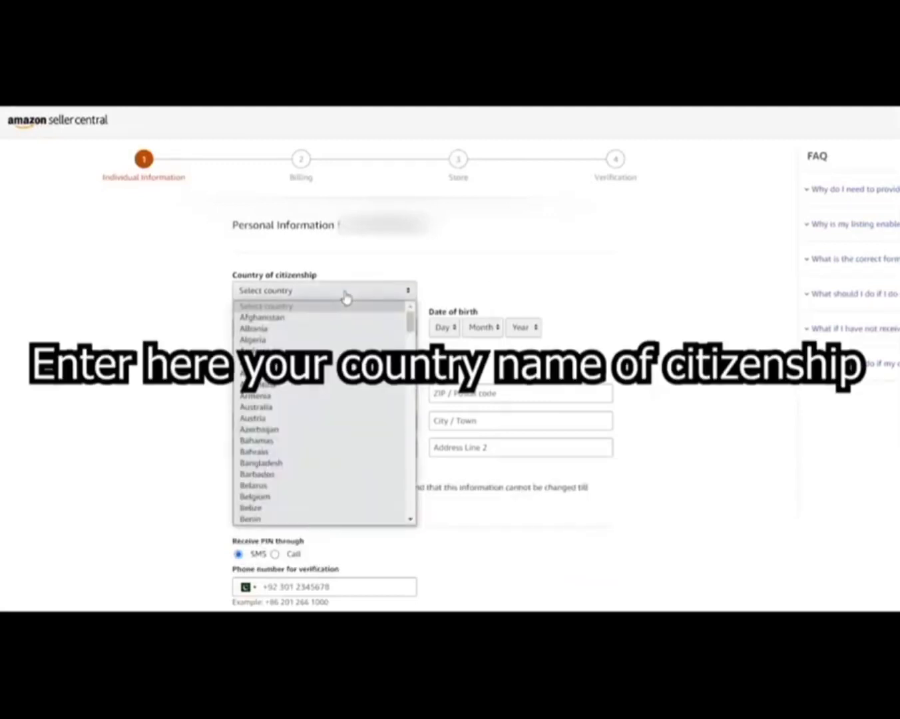
text(Pakistan)
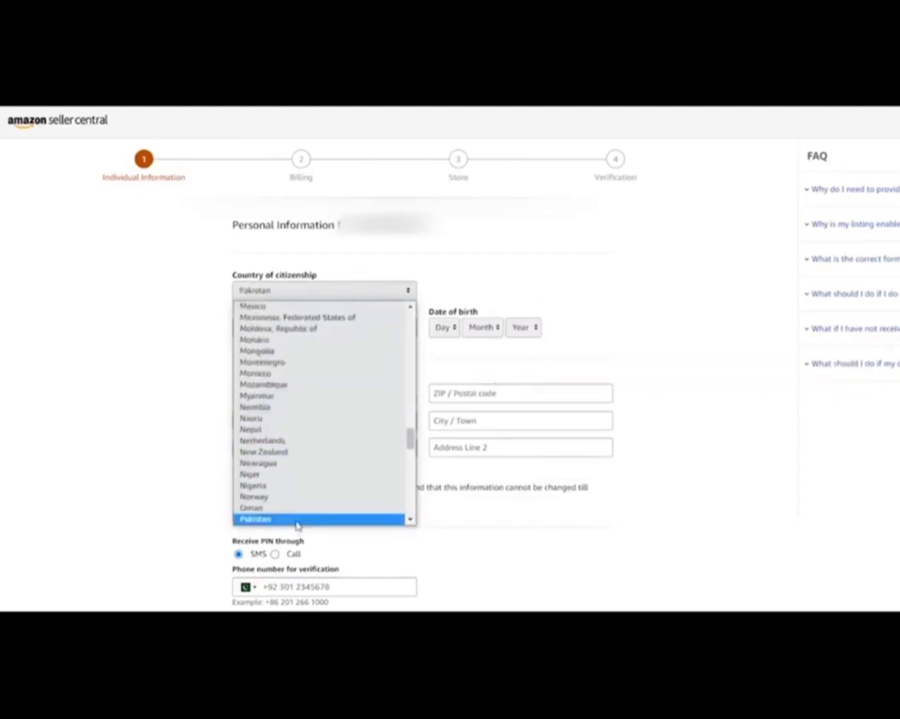
click(297, 519)
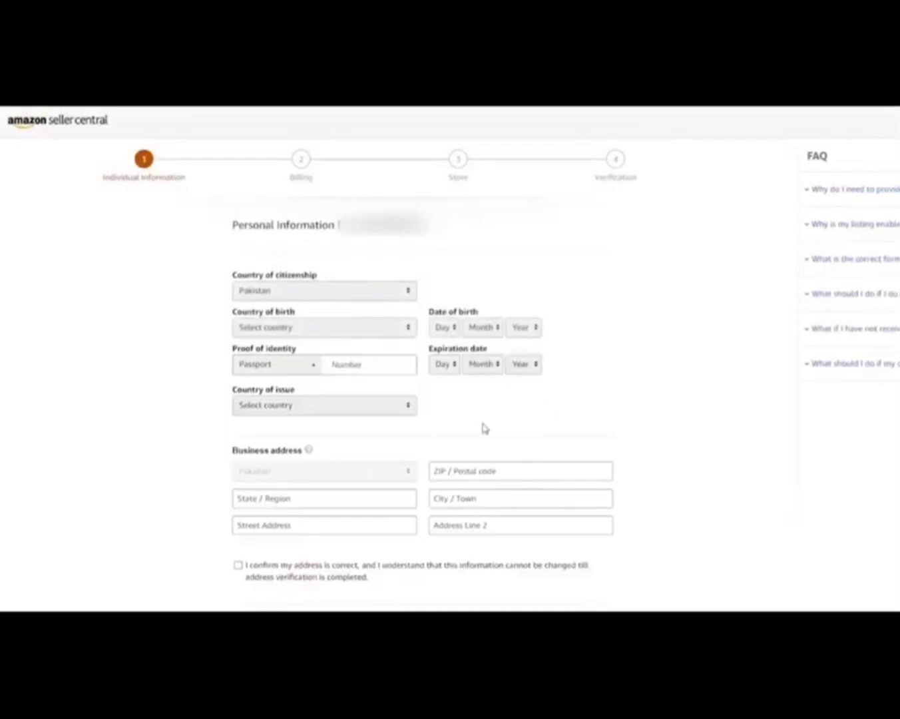
click(277, 367)
click(287, 392)
click(344, 363)
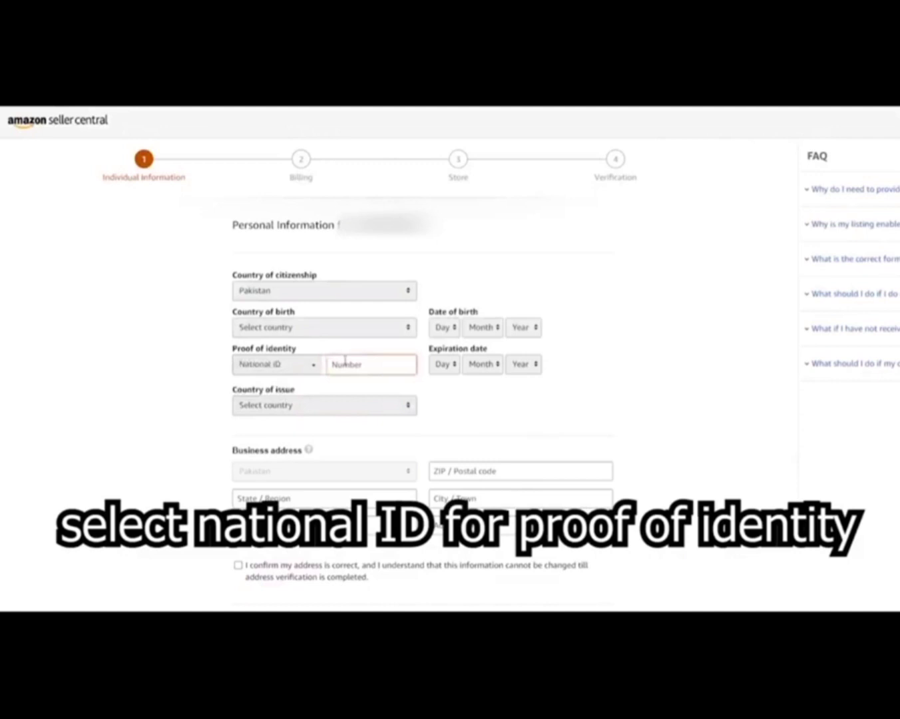
click(443, 327)
click(442, 543)
click(484, 327)
click(483, 388)
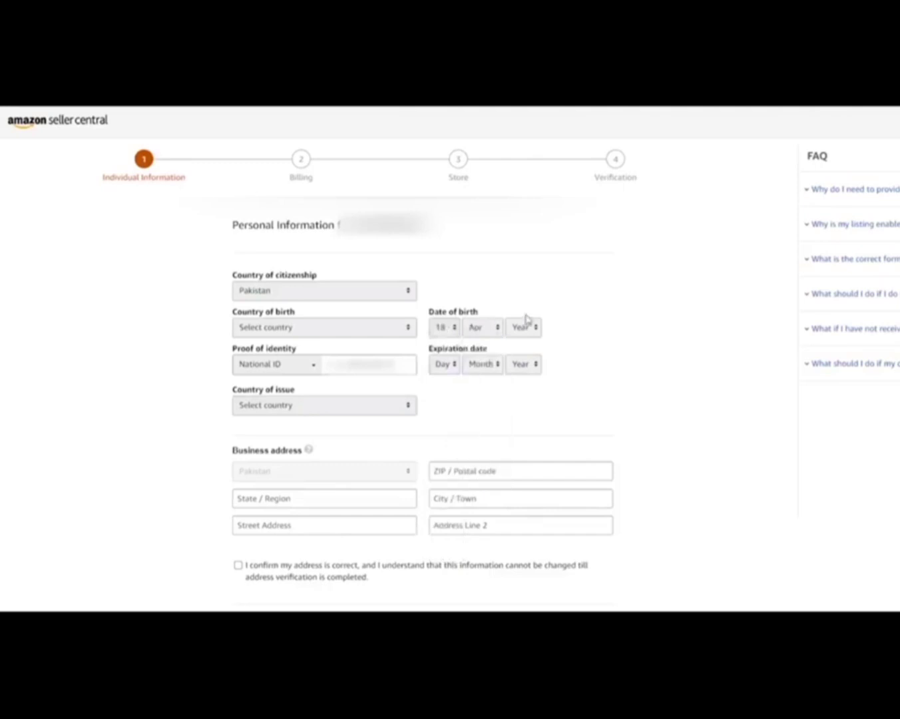
click(523, 327)
click(442, 328)
scroll(443, 526, down, 3)
click(441, 475)
click(493, 326)
click(482, 398)
click(523, 326)
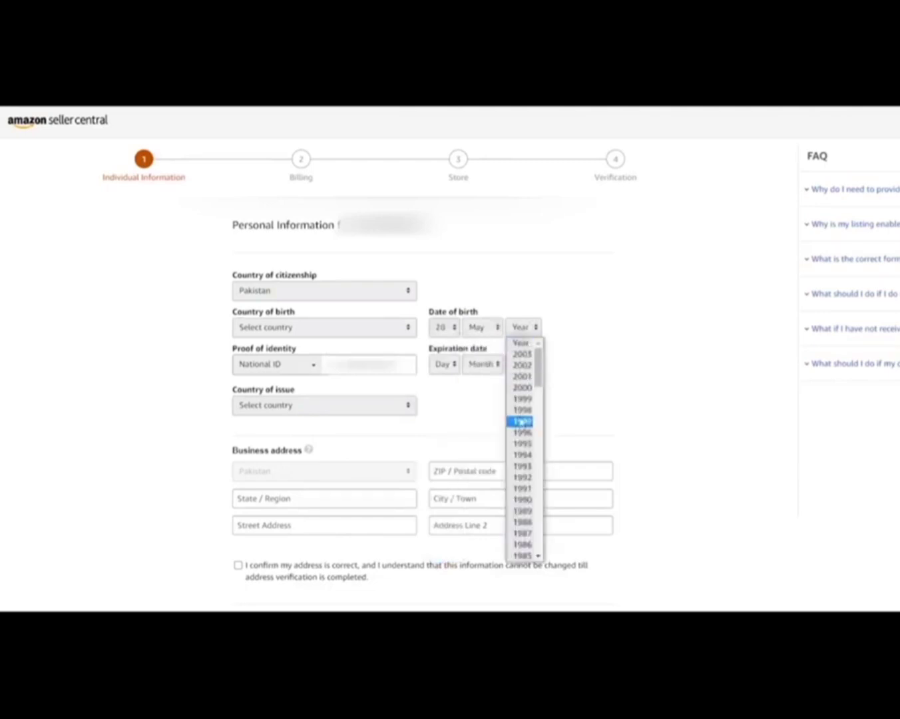
click(522, 376)
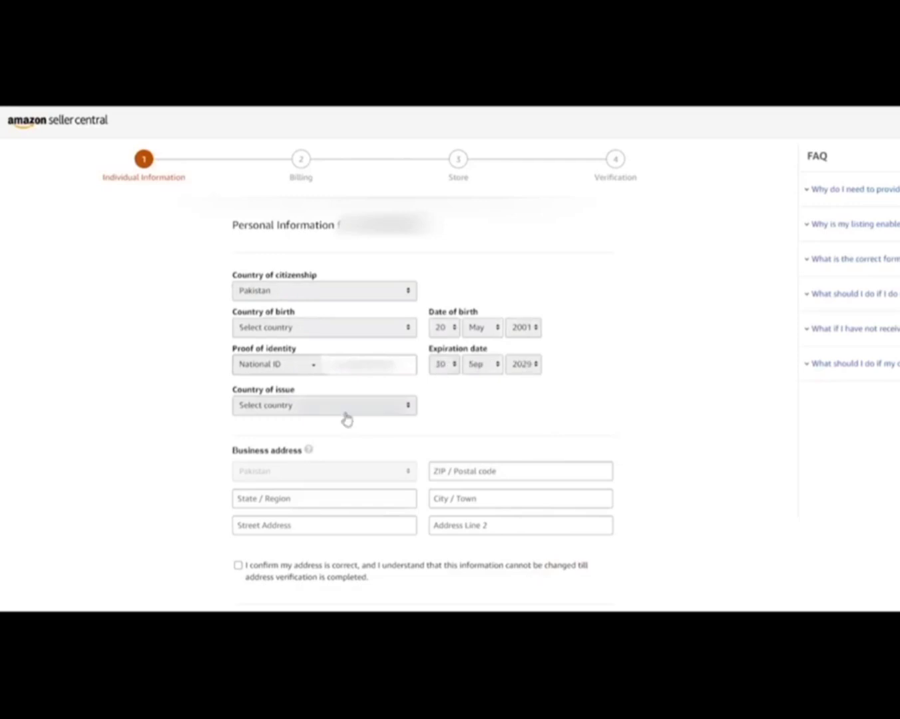
Choose Pakistan as the ID's country of issue.
click(344, 407)
key(p)
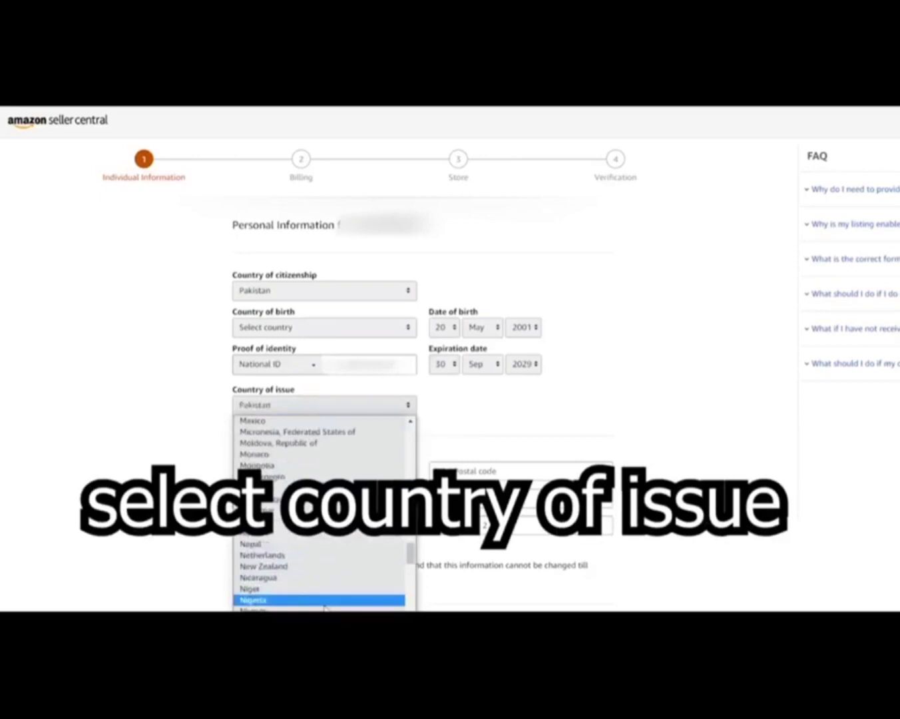
click(572, 448)
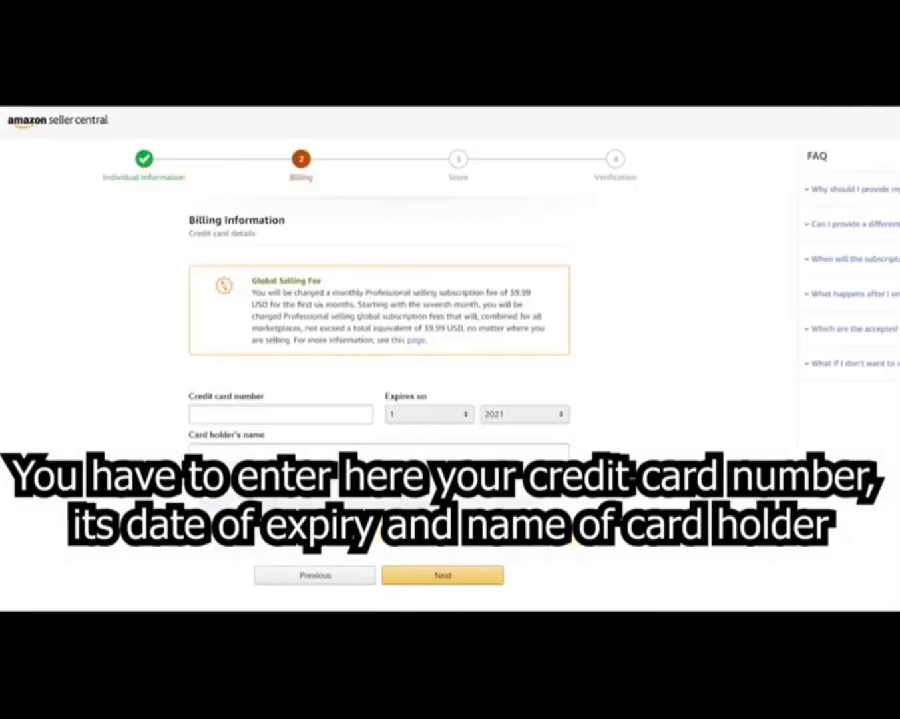
Enter the credit card number and card holder's name, then submit the billing details.
click(292, 418)
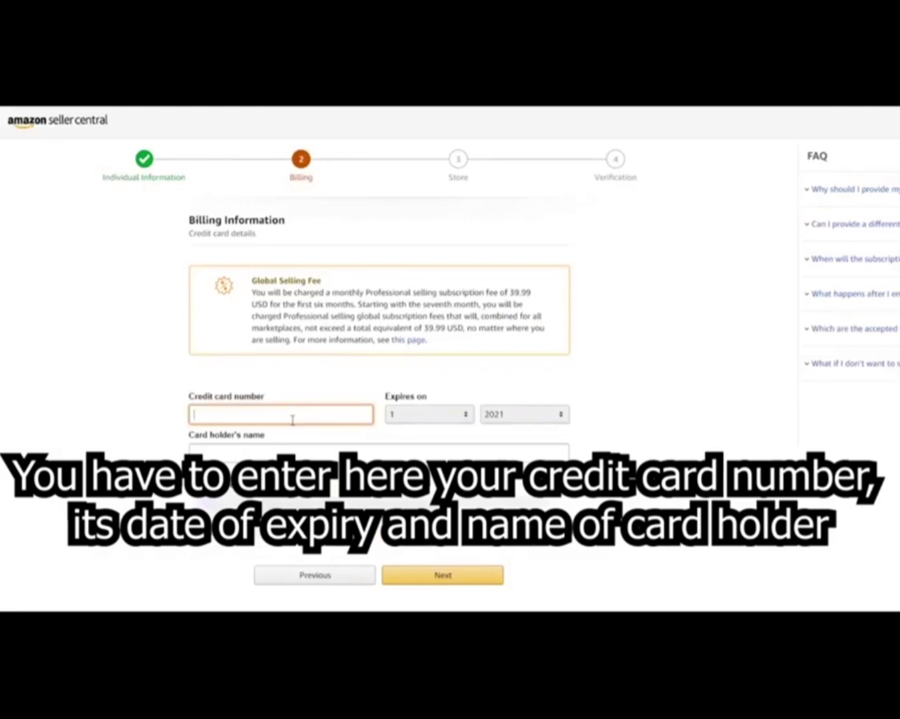
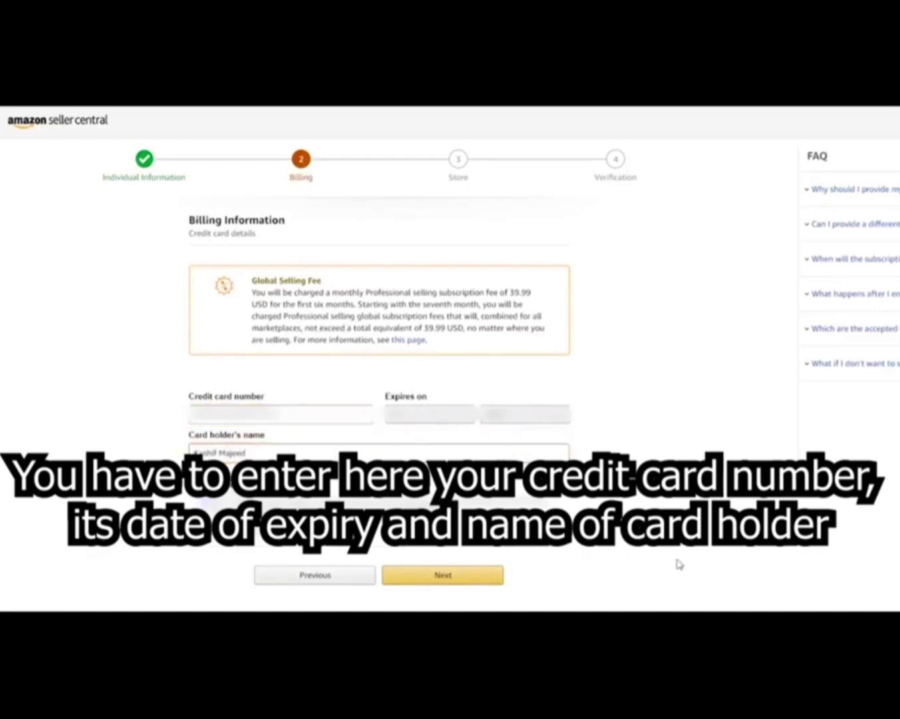
click(460, 576)
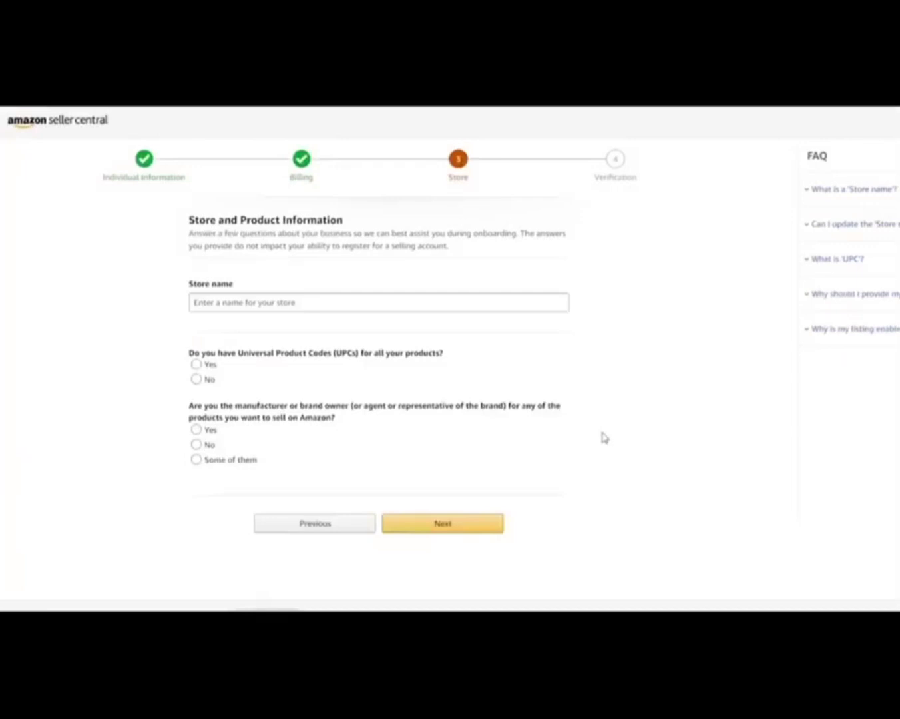
Enter an available store name, correcting typos along the way.
click(318, 302)
text(Kashif)
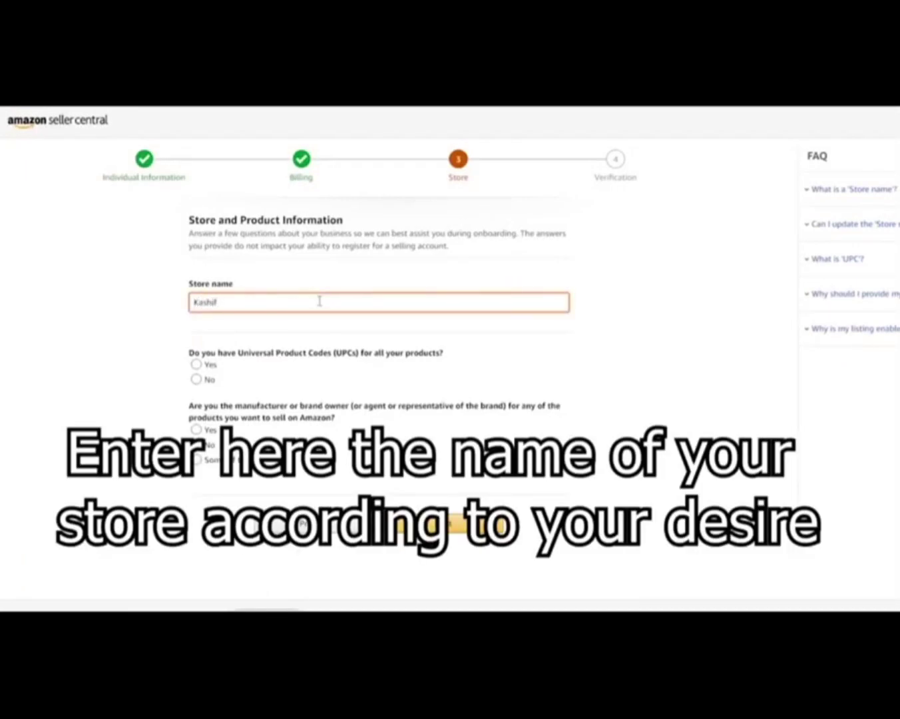
text( Ma)
key(BackSpace)
key(BackSpace)
text(S)
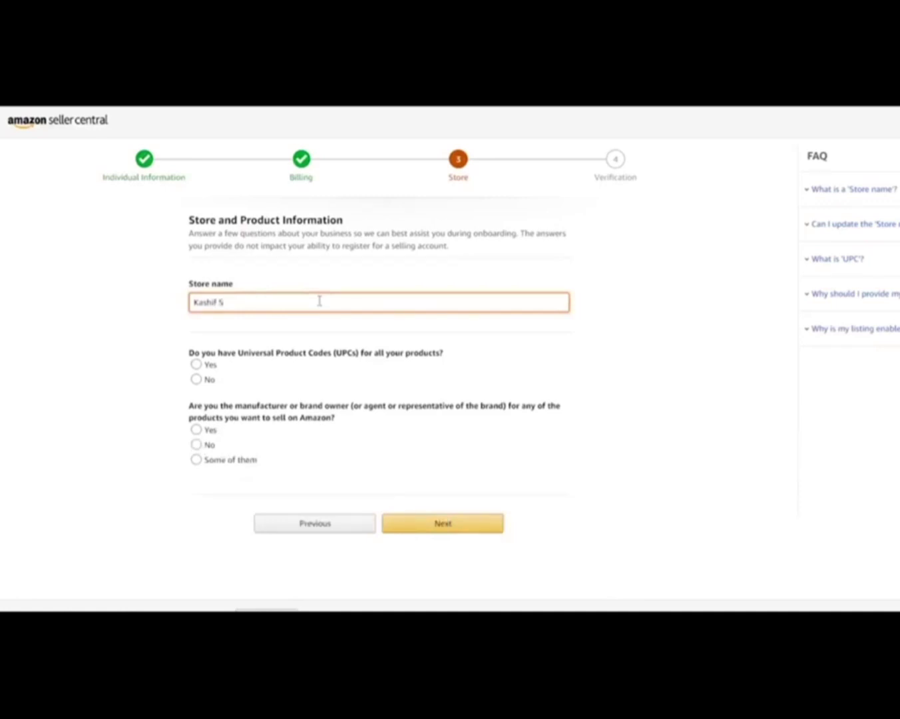
text(tore Pk)
click(807, 543)
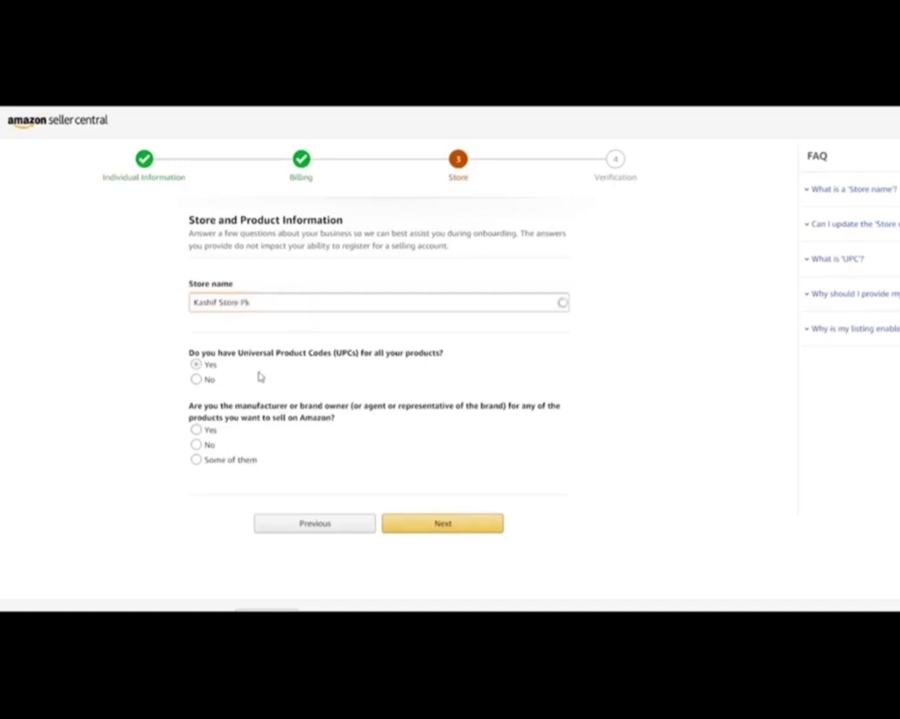
Answer No to both the UPC and brand-owner questions and submit the store step.
click(268, 379)
click(203, 388)
click(202, 447)
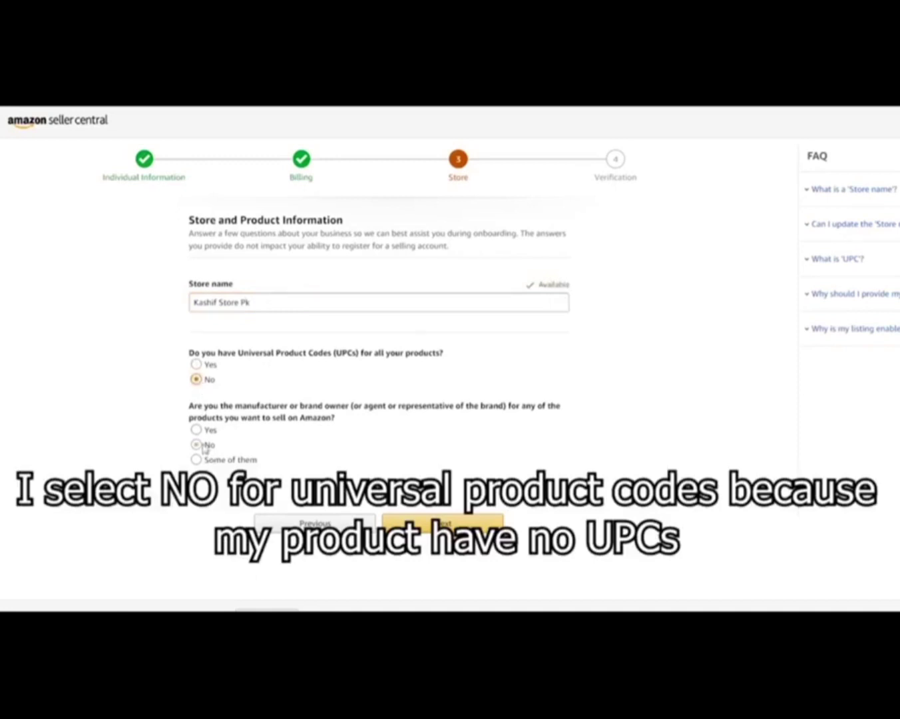
drag(243, 405, 422, 414)
click(390, 426)
click(279, 444)
click(214, 447)
click(485, 531)
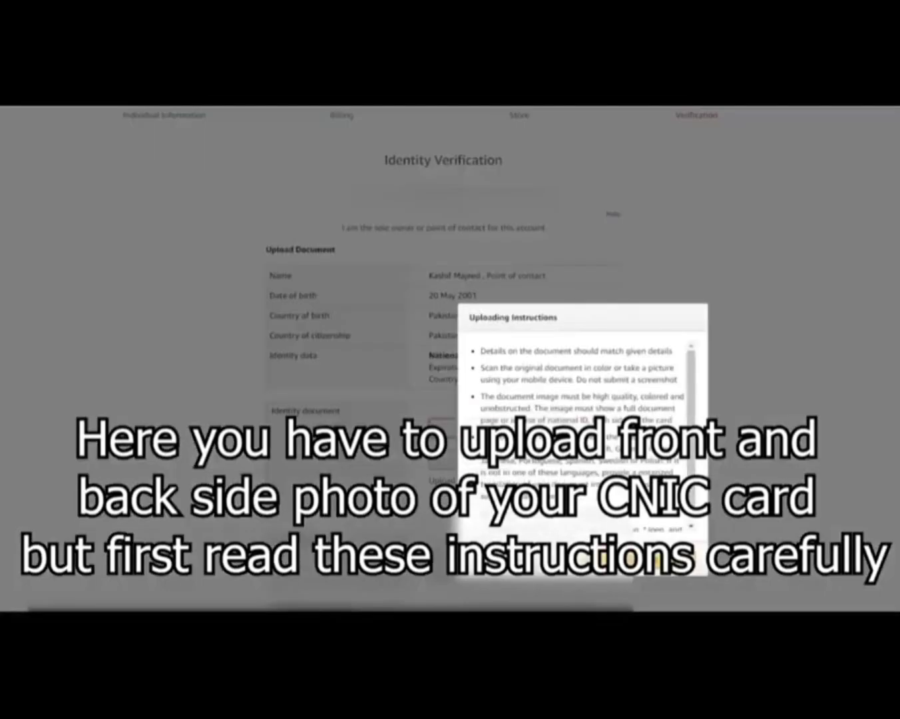
scroll(582, 425, down, 3)
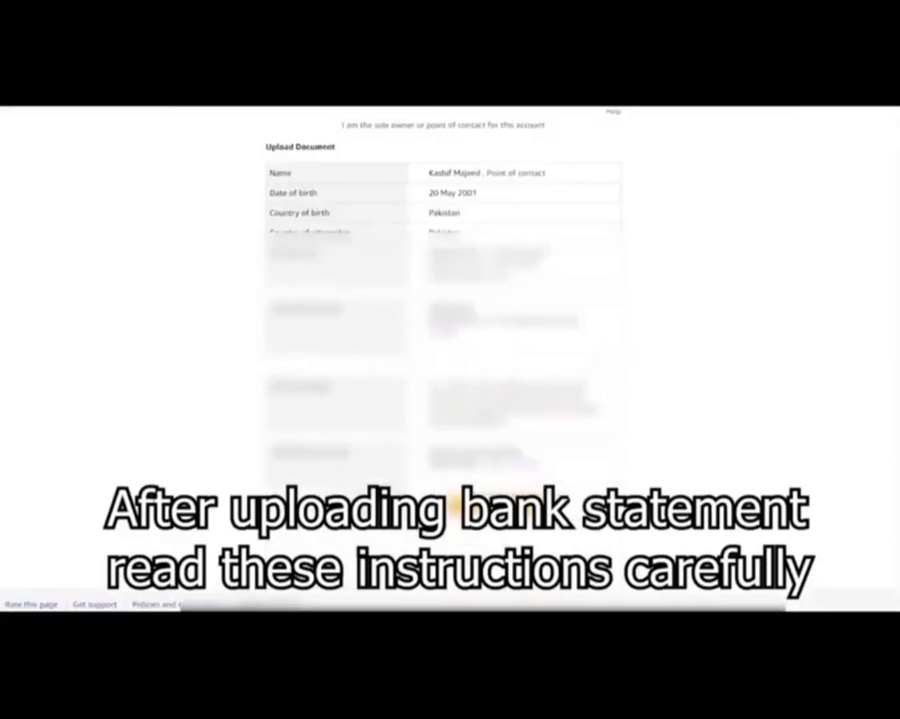
Scroll through the Identity Verification page to review the attached ID and bank statement documents.
scroll(450, 332, up, 3)
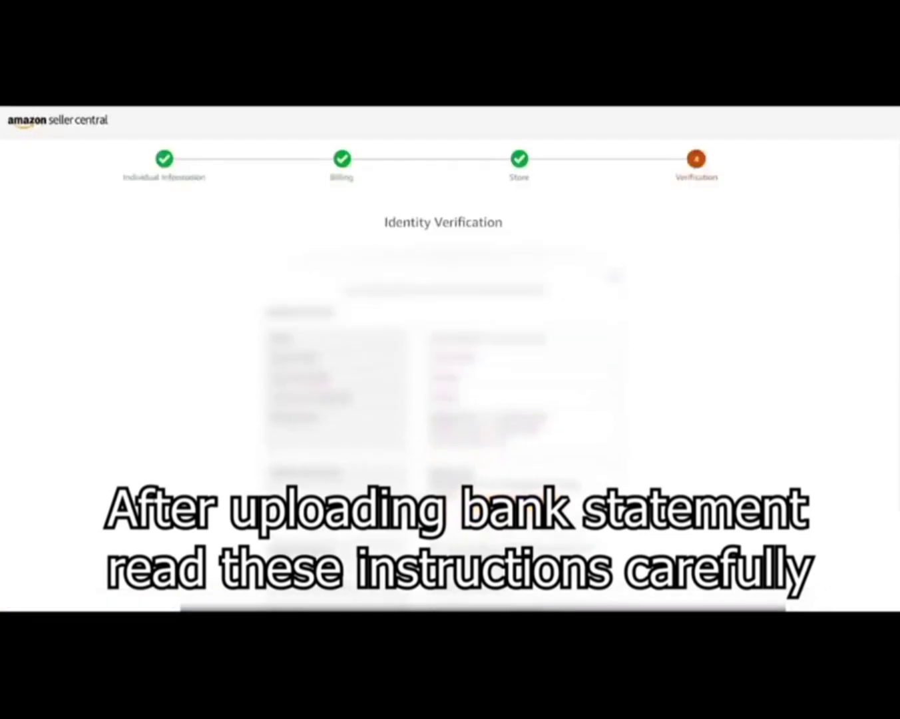
scroll(450, 359, down, 2)
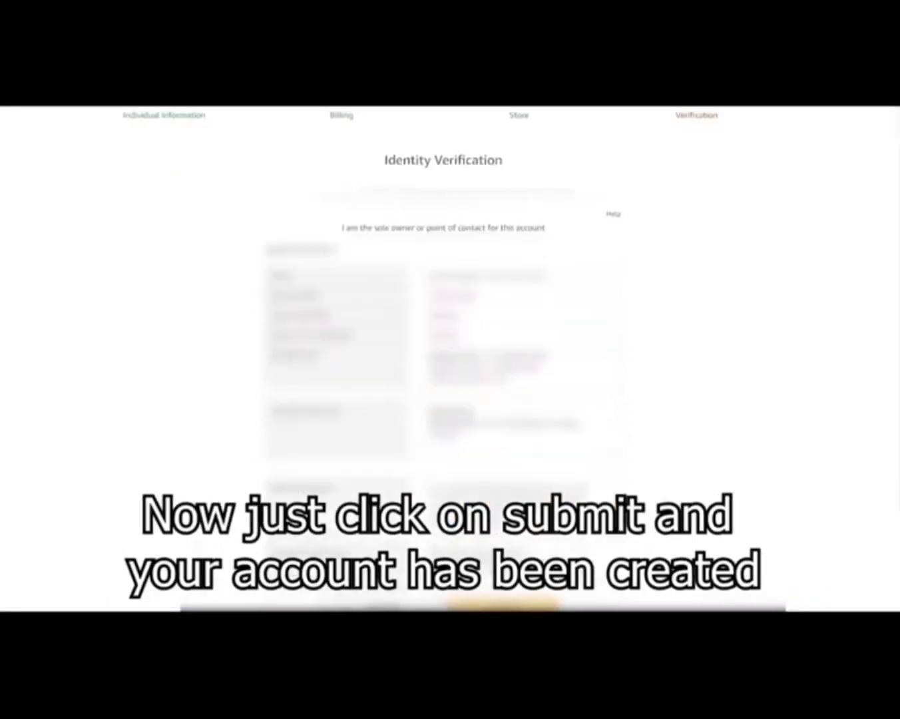